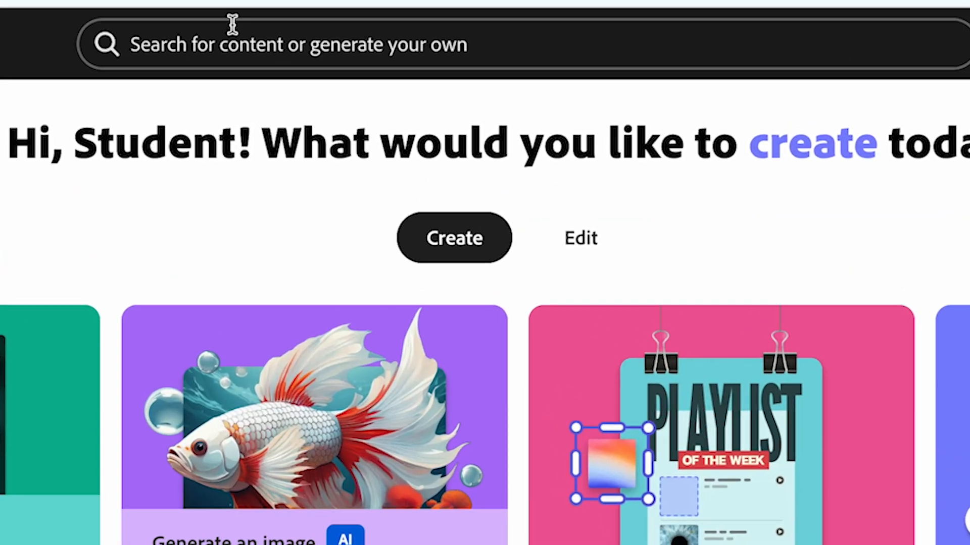
Step: Search Adobe Express content for "movie poster"
click(366, 60)
text(movi)
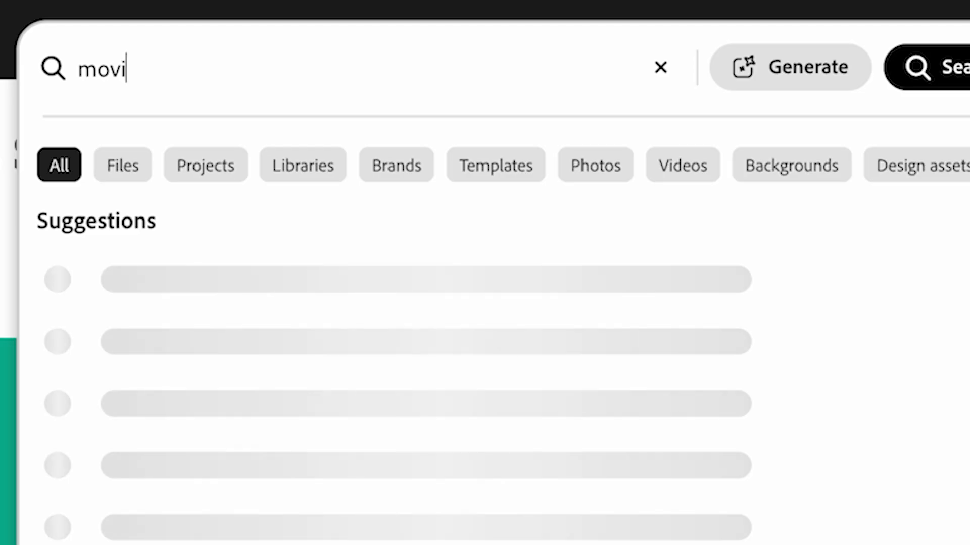
text(e poster)
key(Return)
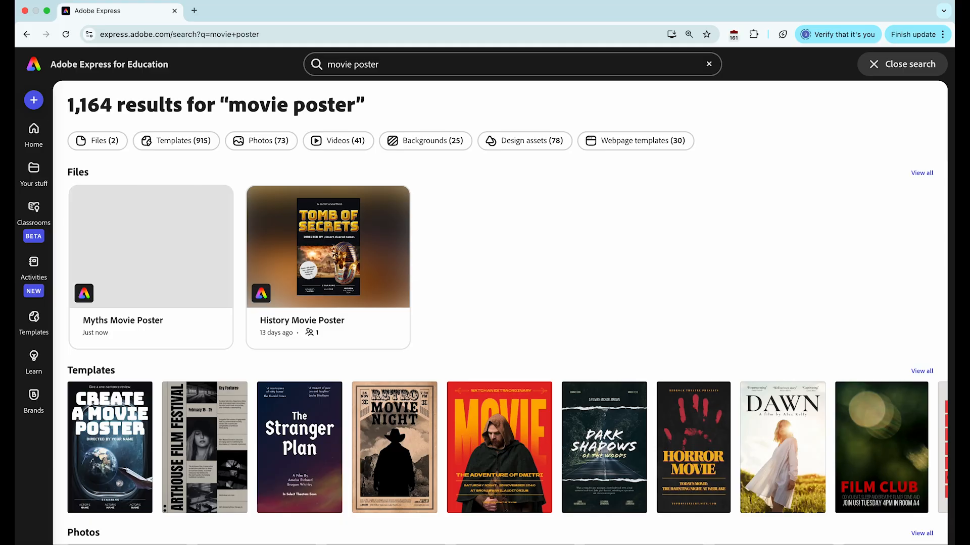
Step: Open the space-themed "Create a Movie Poster" template for customizing and clear the text options away from the canvas
scroll(198, 142, down, 5)
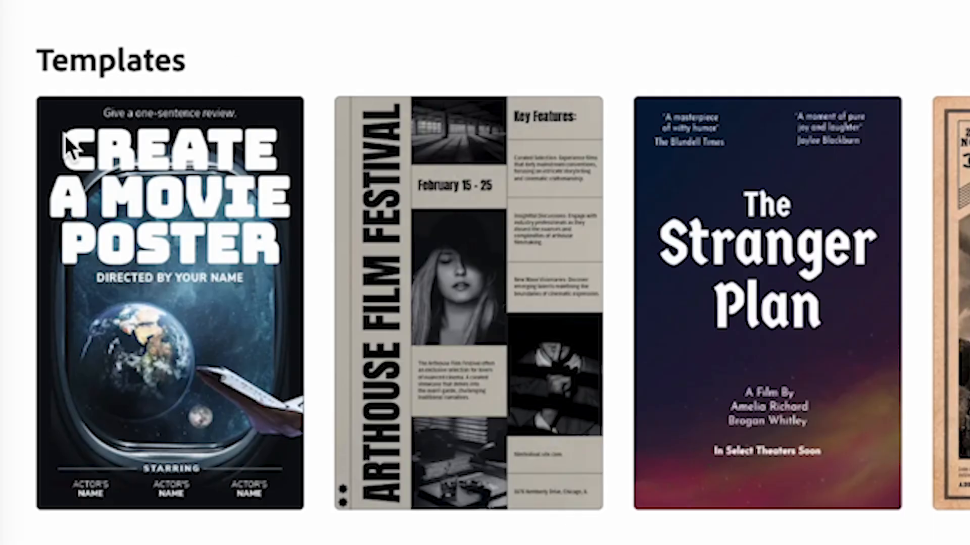
click(182, 278)
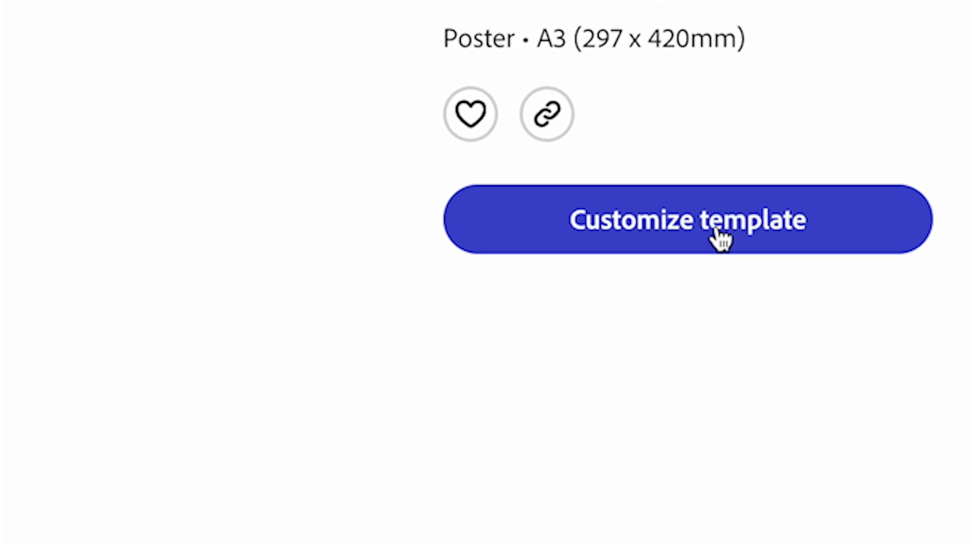
click(721, 238)
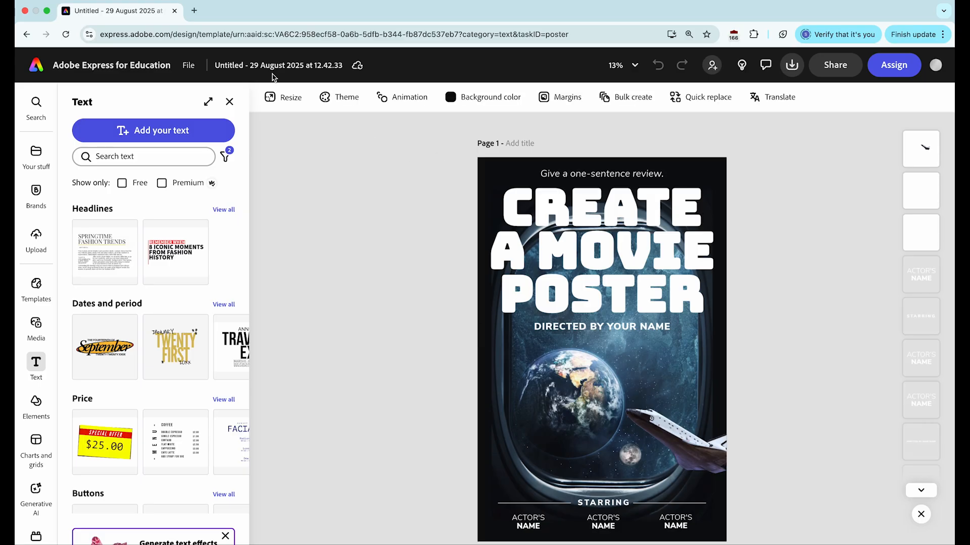
click(229, 101)
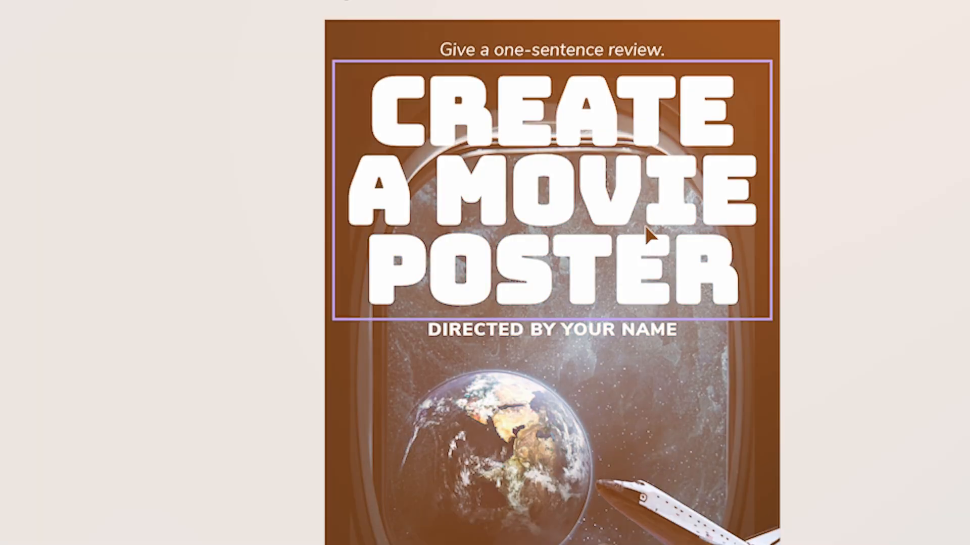
Step: Replace the poster title with "TWO DRAGONS" and fill in the director's name in the credit below it
scroll(574, 335, down, 4)
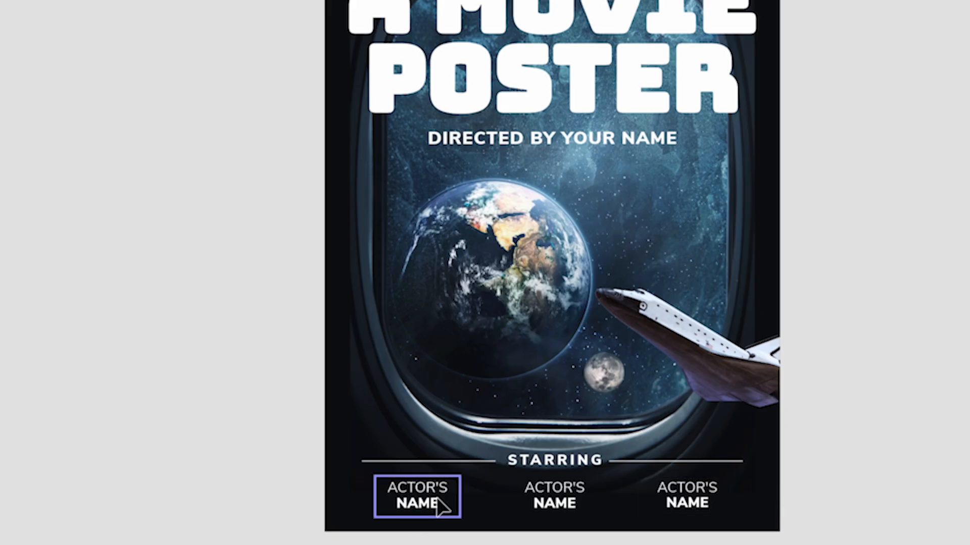
double_click(553, 76)
text(TWO DRAGONS)
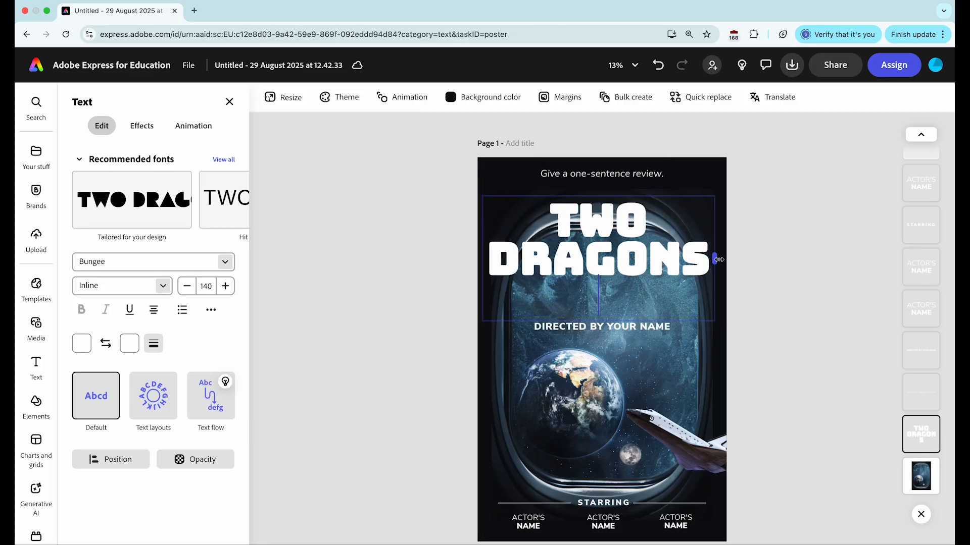
click(589, 323)
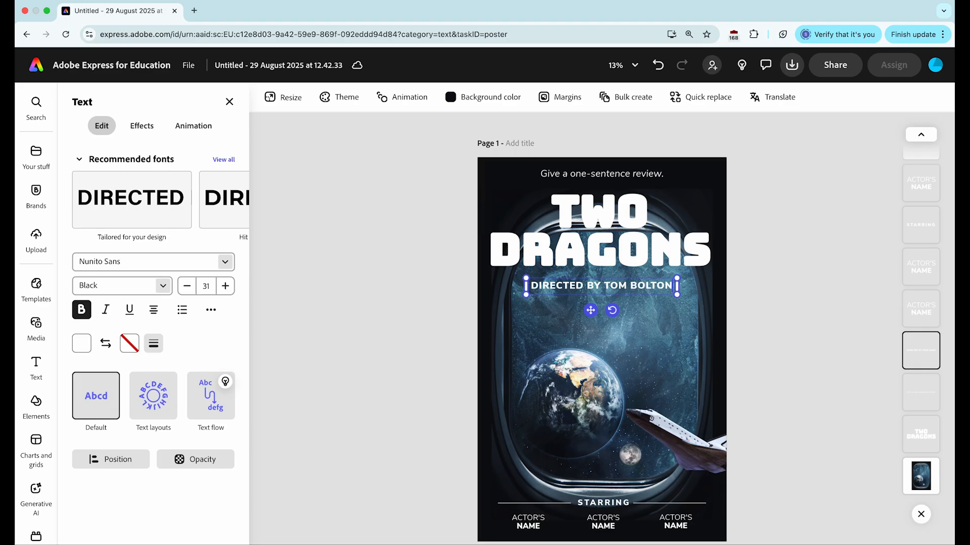
Step: Change the first two starring credits to "YOUNG MERLIN" and "KING VORTIGERN"
double_click(532, 520)
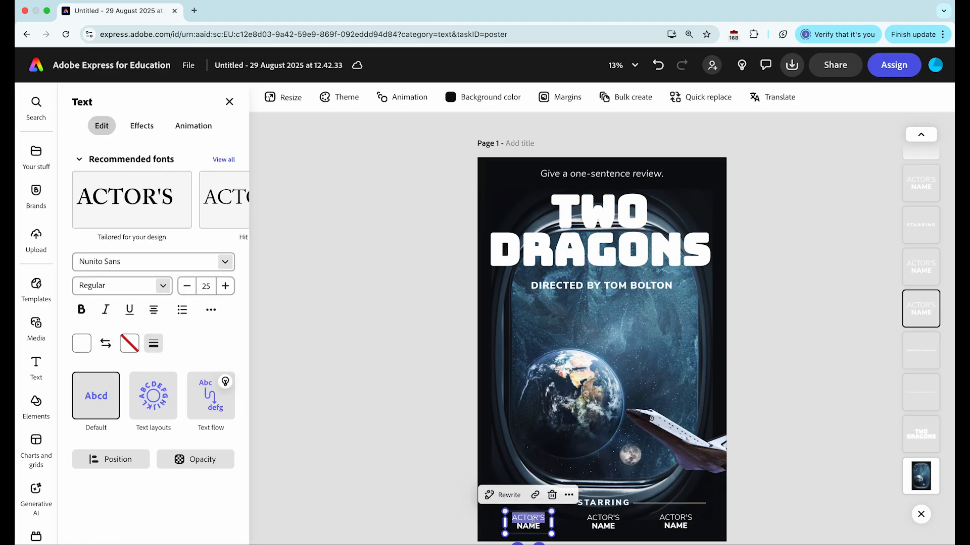
text(YOUNG)
double_click(528, 525)
text(MERLIN)
double_click(603, 518)
text(KING)
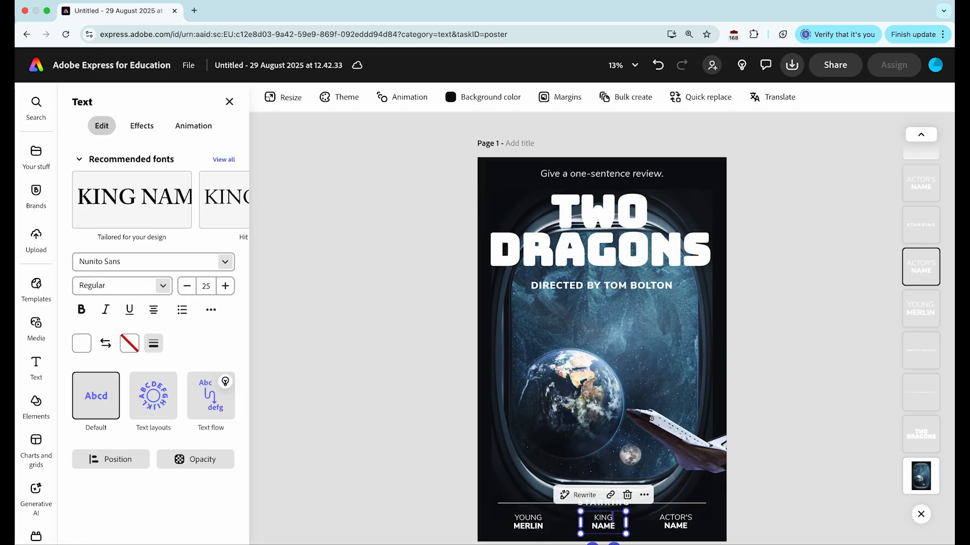
double_click(602, 525)
text(VORTIGERN)
Step: Change the third starring credit to "RED DRAGON" and the one-sentence review to "Two dragons. One epic legend."
double_click(676, 518)
text(RED)
double_click(676, 526)
text(DRAGON)
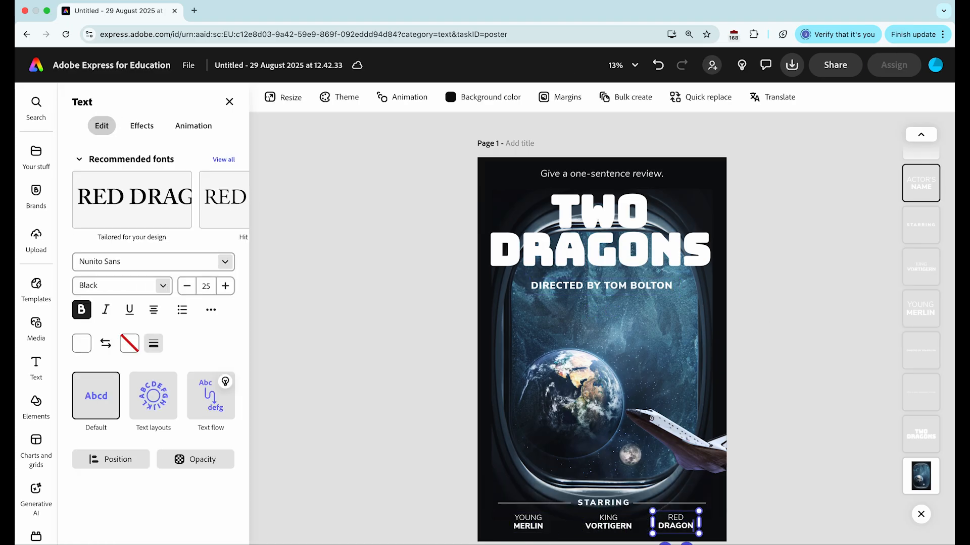
triple_click(601, 173)
text(Two dragons. One epic legend.)
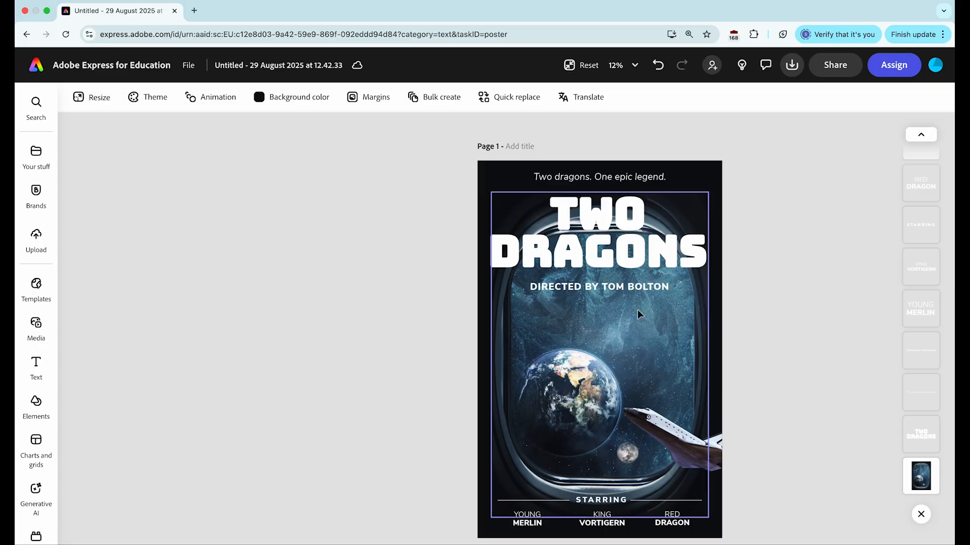
Step: Delete the space window image and the space shuttle image from the poster
click(589, 366)
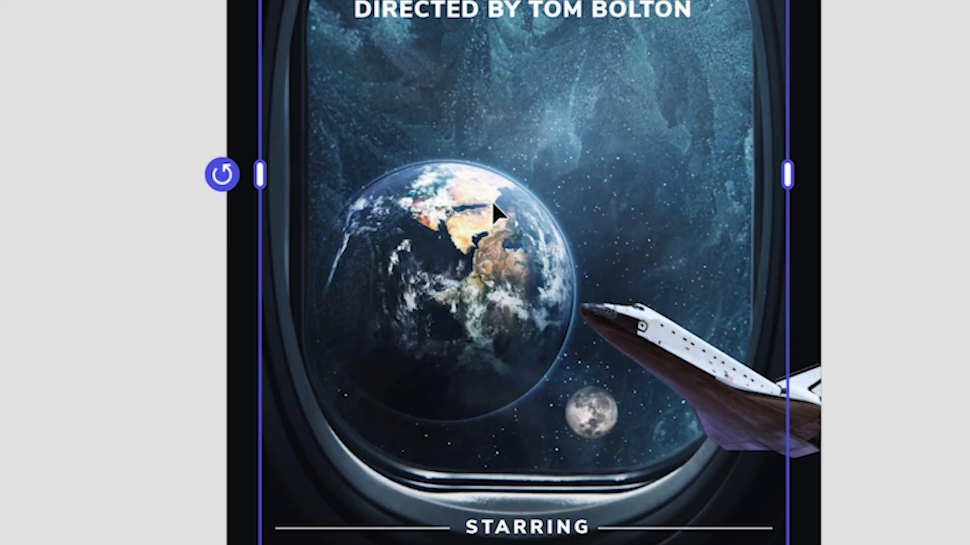
key(Delete)
click(621, 323)
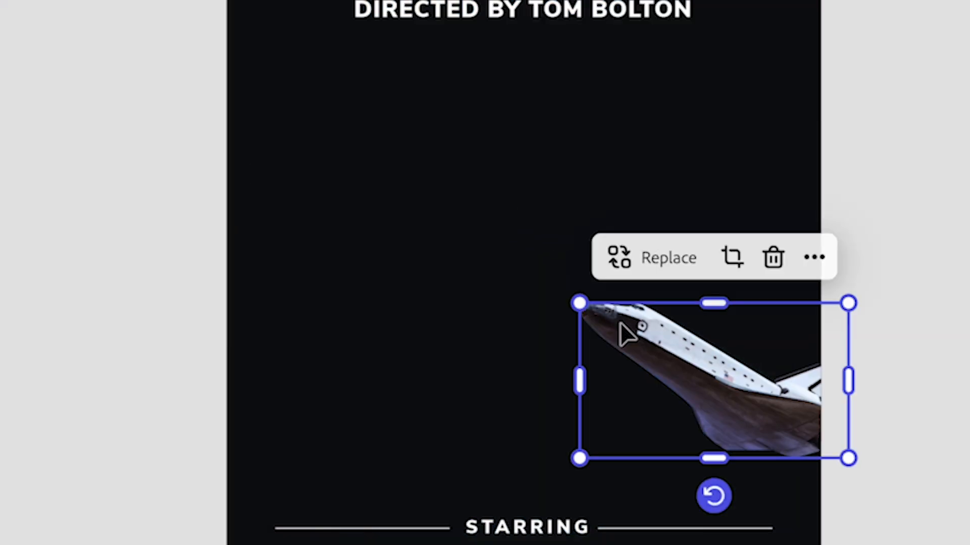
key(Delete)
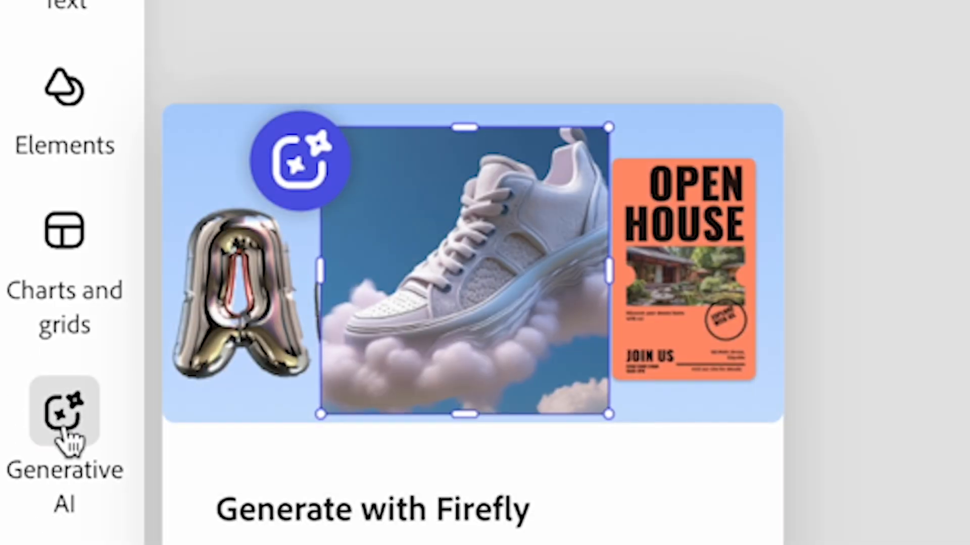
Step: Generate a square (1:1) AI image of a red dragon and a white dragon battling with a young Merlin
click(63, 430)
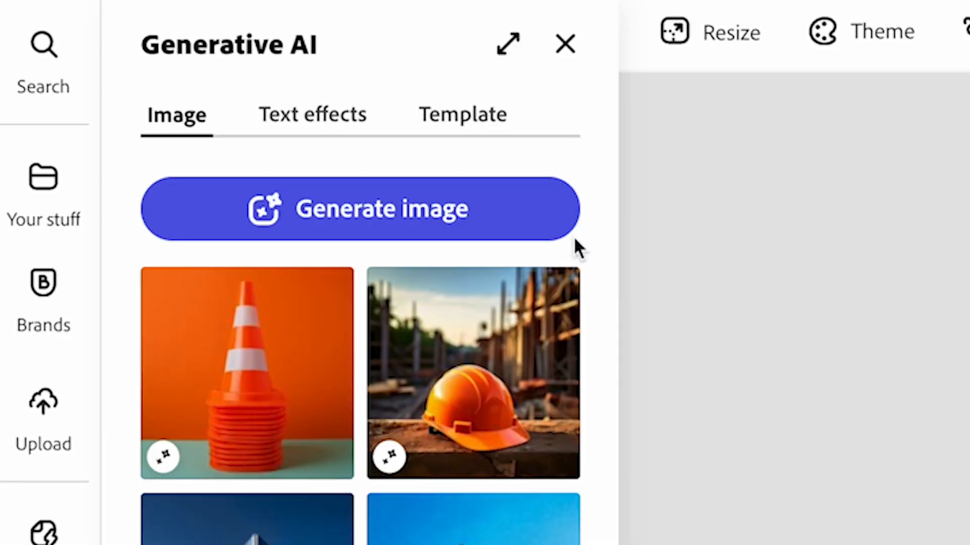
click(346, 230)
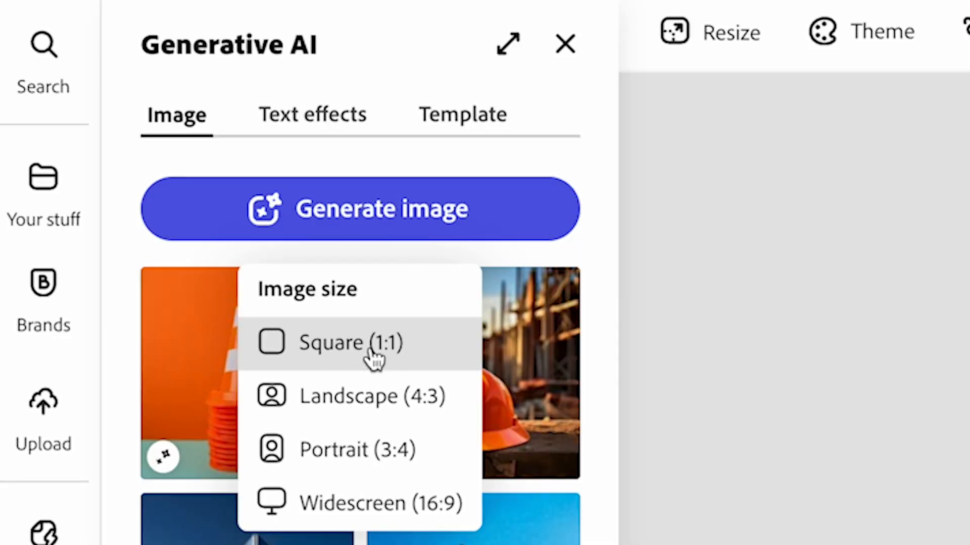
click(458, 350)
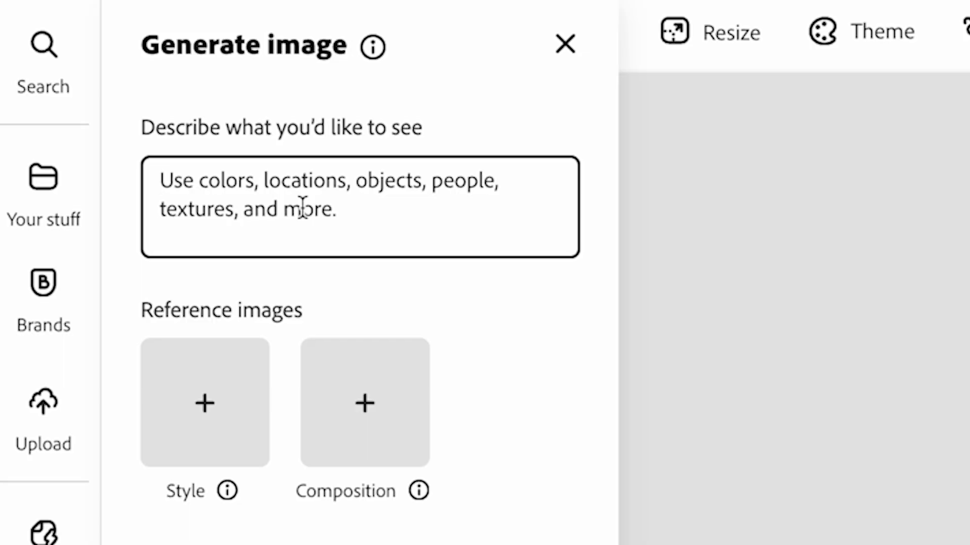
text(a red dragon and a whirte)
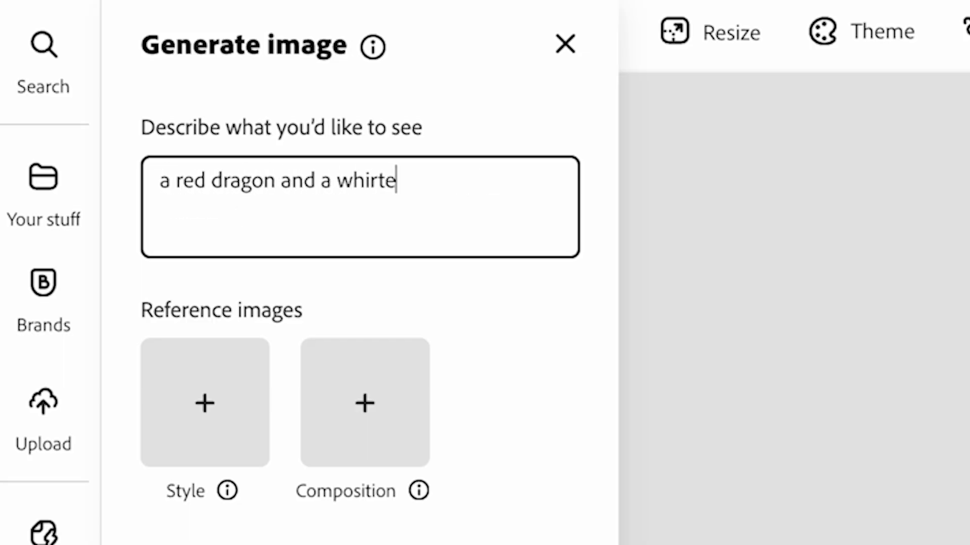
key(BackSpace)
key(BackSpace)
key(BackSpace)
text(te dragon battling with a young merlin wat)
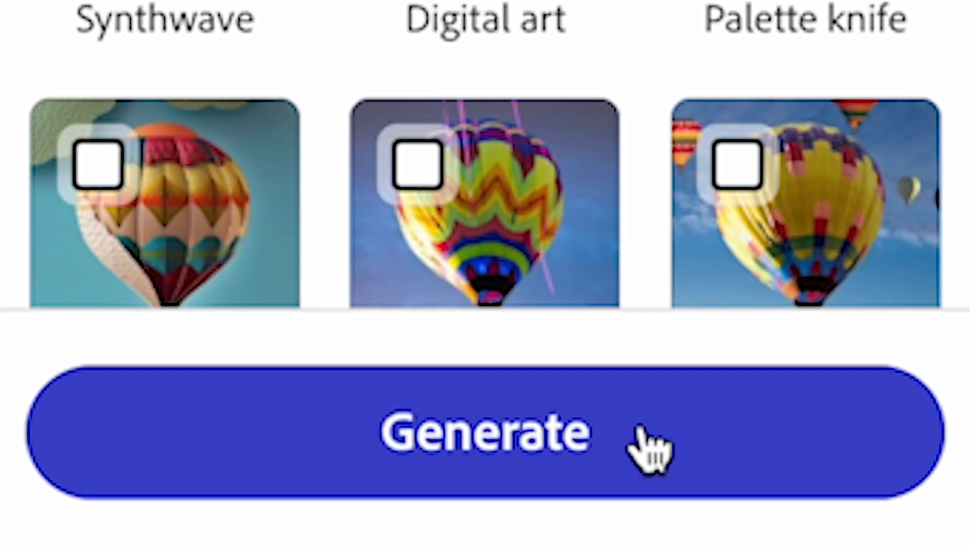
click(651, 449)
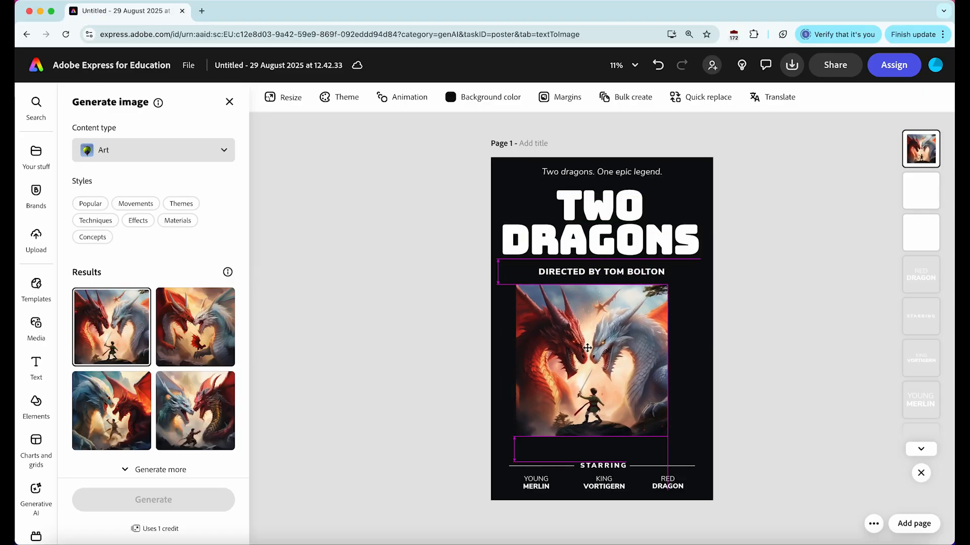
Step: Center the generated dragon image between the director credit and the STARRING line, and round its corners
drag(586, 348, 585, 357)
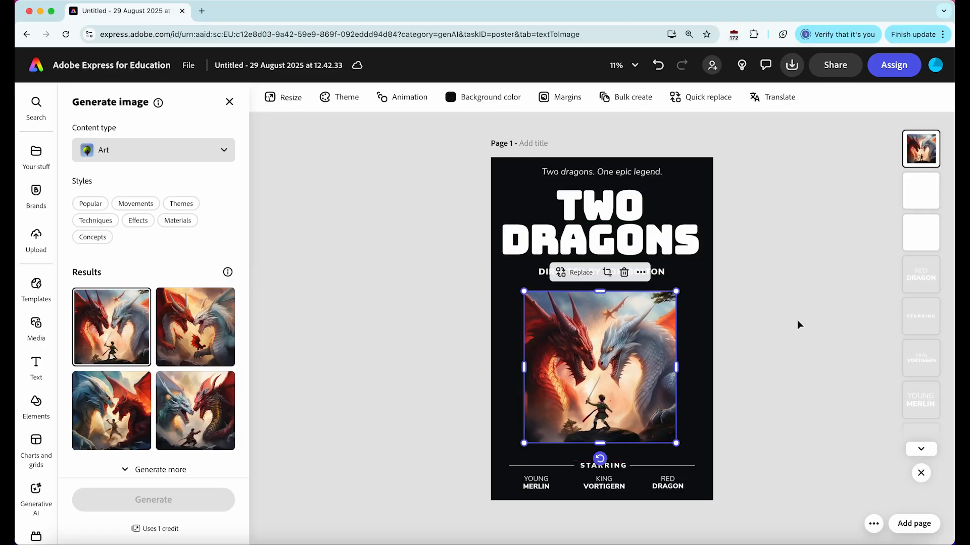
click(797, 320)
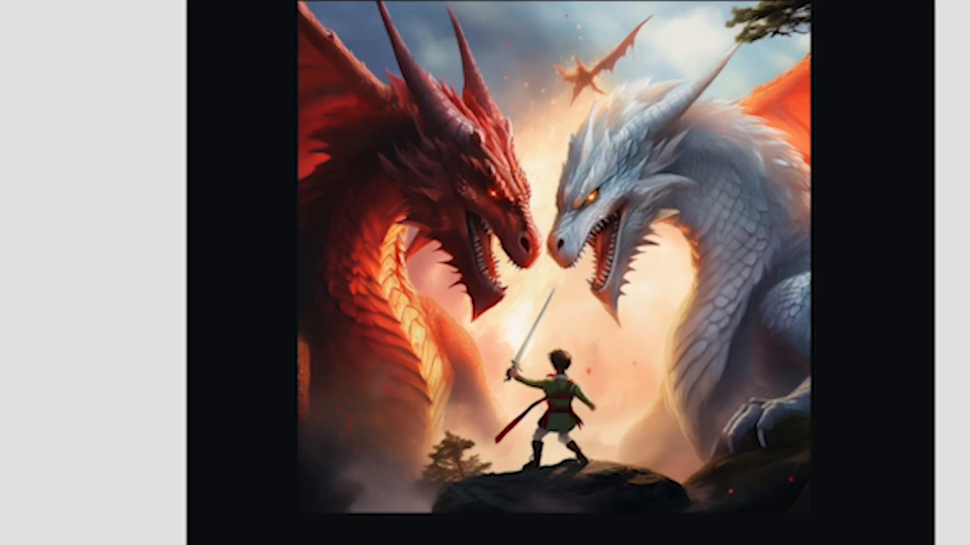
click(569, 171)
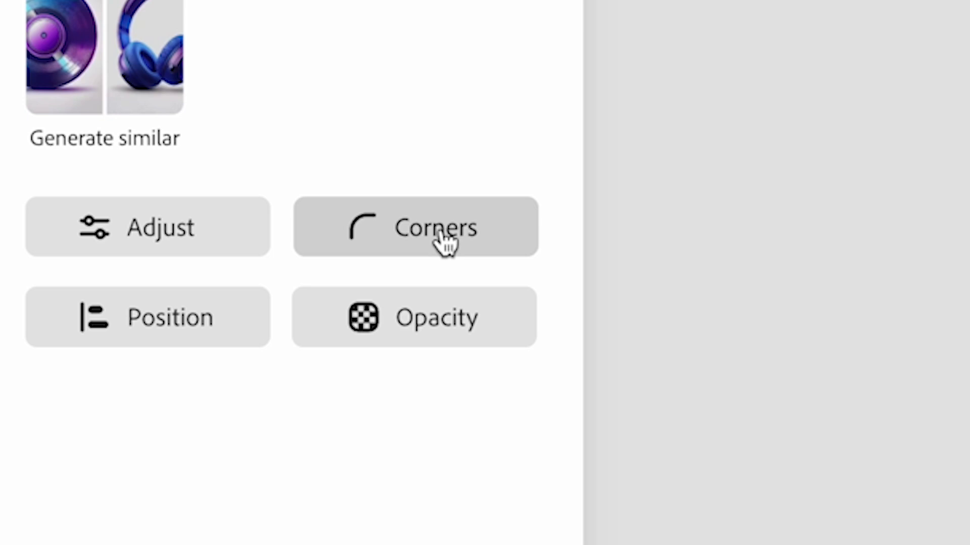
click(204, 392)
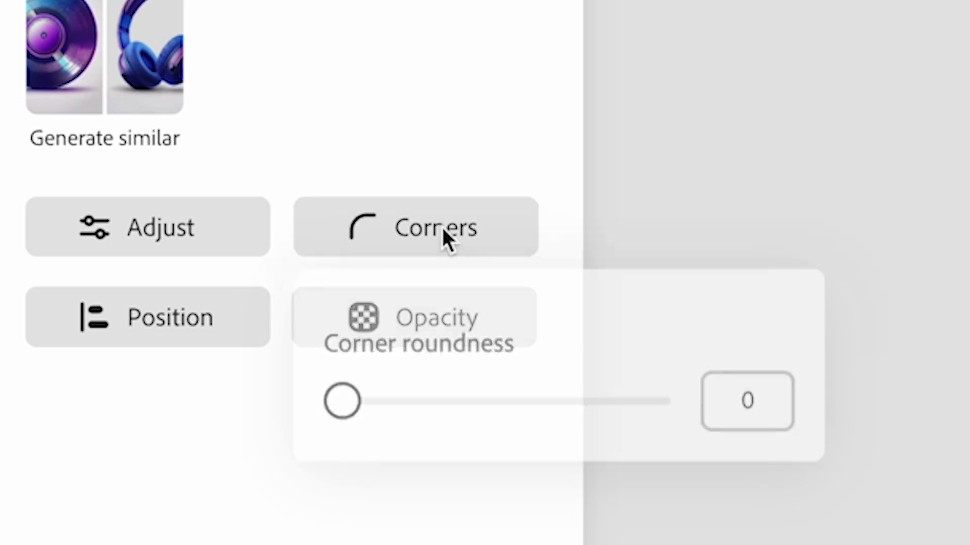
drag(343, 408, 480, 417)
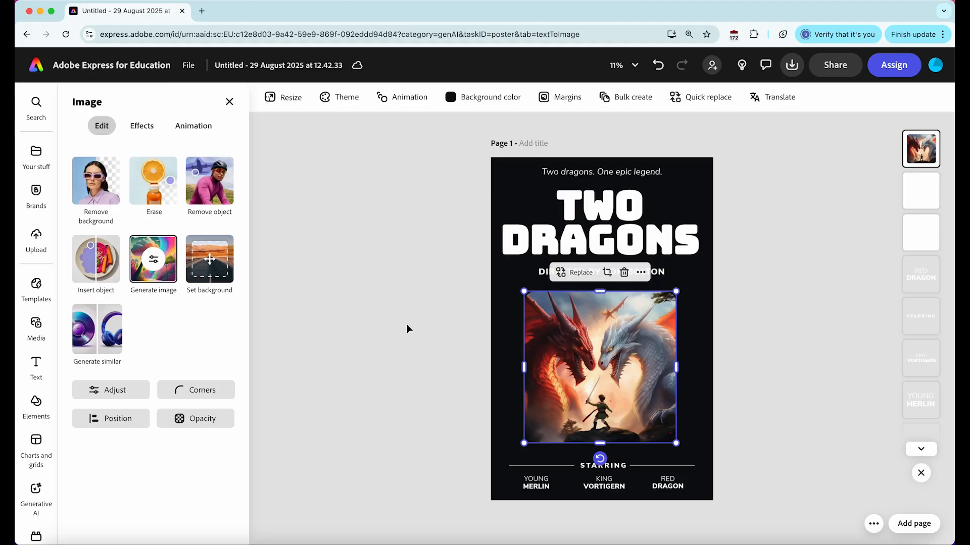
click(407, 324)
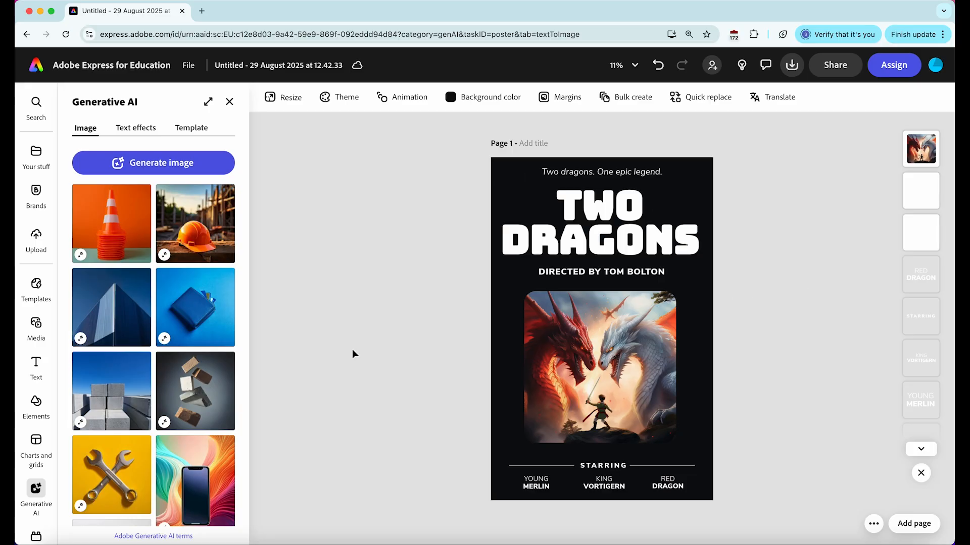
Step: Search the background elements for "mountains"
click(27, 413)
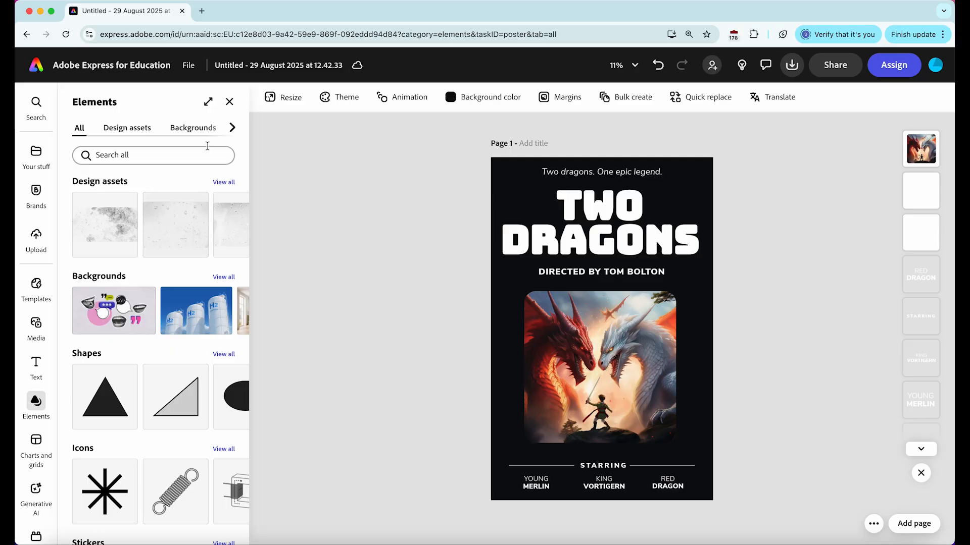
click(192, 127)
click(160, 151)
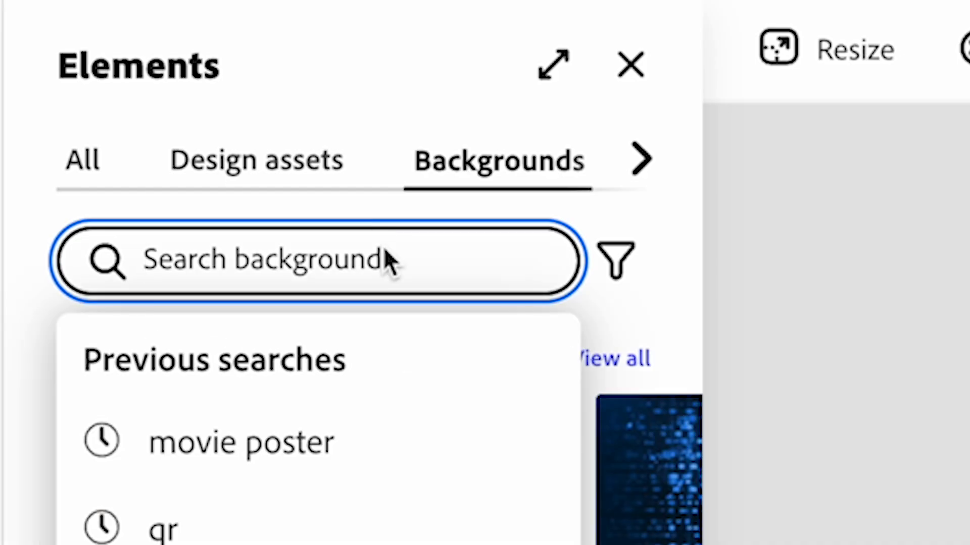
text(mountains)
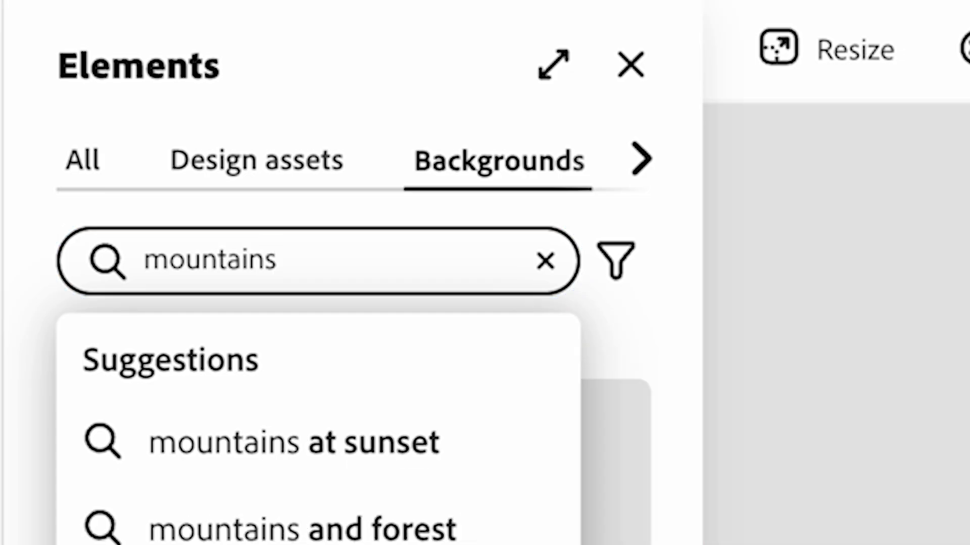
key(Return)
Step: Try the orange sunset and purple dusk mountain backgrounds, and apply the dark blue night mountains as the poster background
click(183, 325)
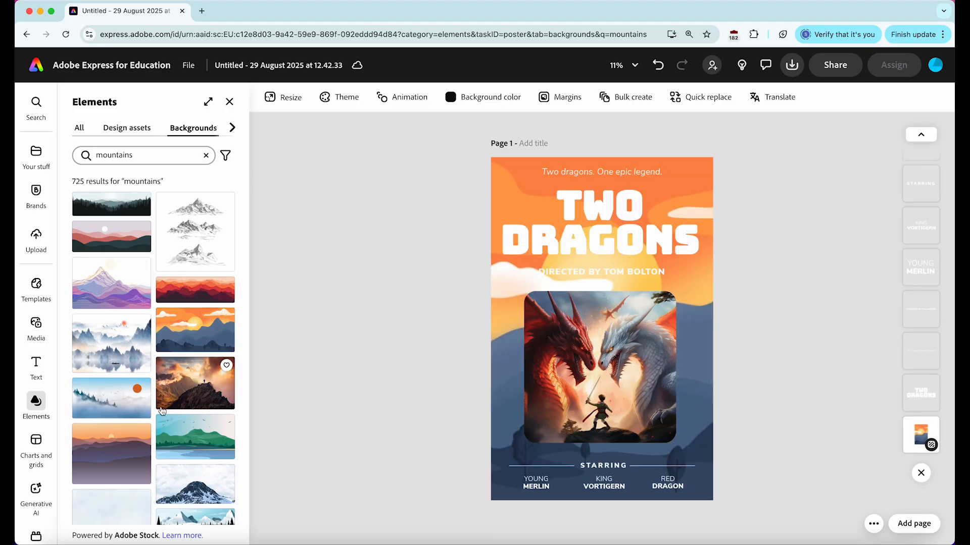
scroll(162, 410, down, 2)
click(111, 374)
scroll(186, 332, down, 5)
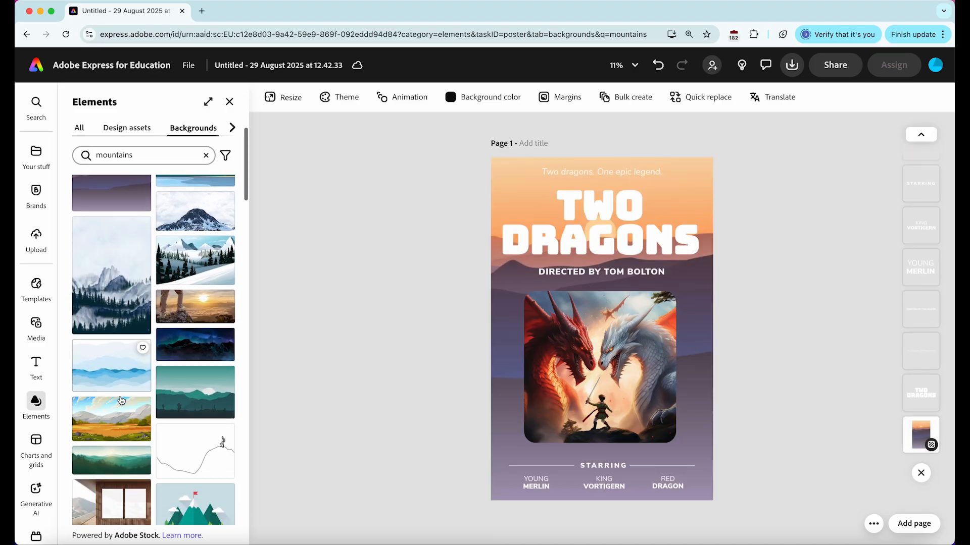
click(186, 332)
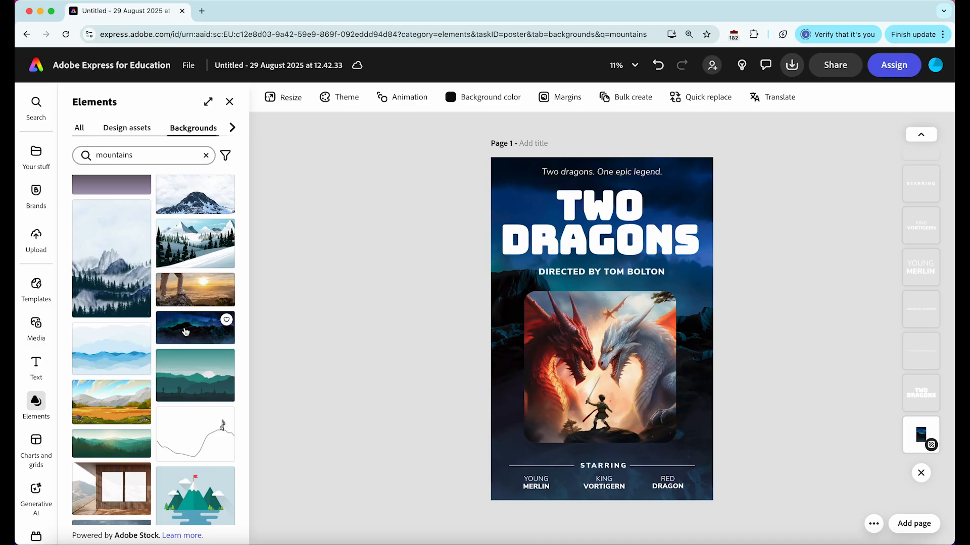
Step: Recolor the letters "DRA" in the TWO DRAGONS title with a custom bright red fill
click(523, 231)
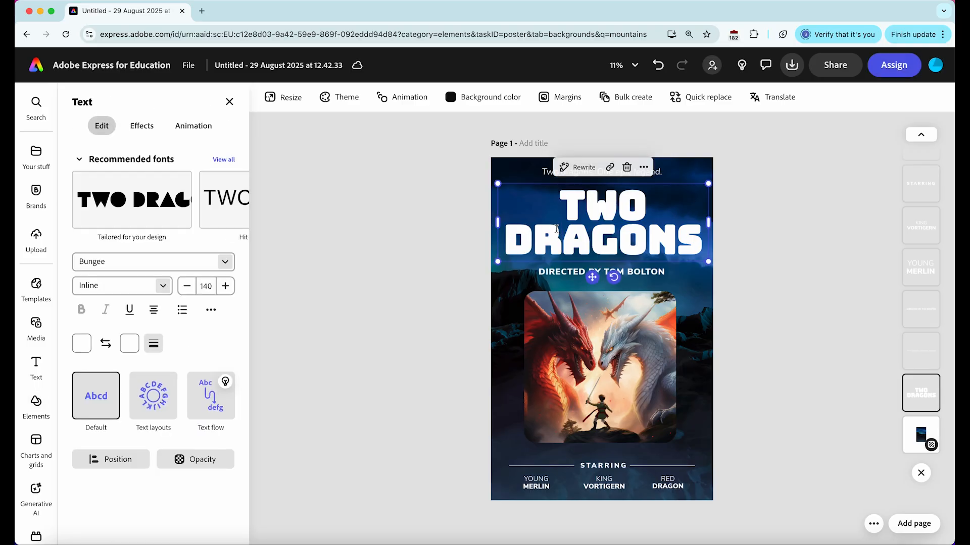
click(585, 231)
drag(585, 232, 506, 236)
click(82, 344)
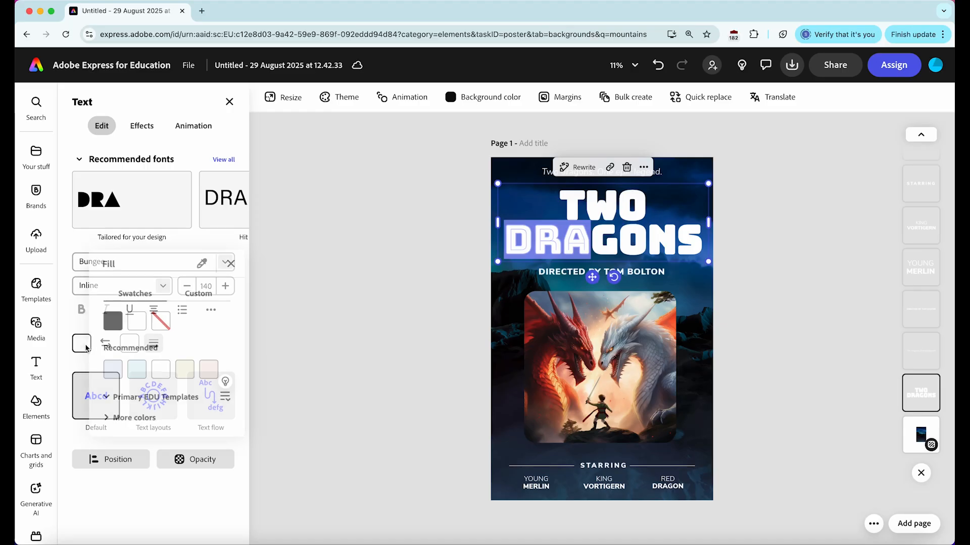
click(201, 281)
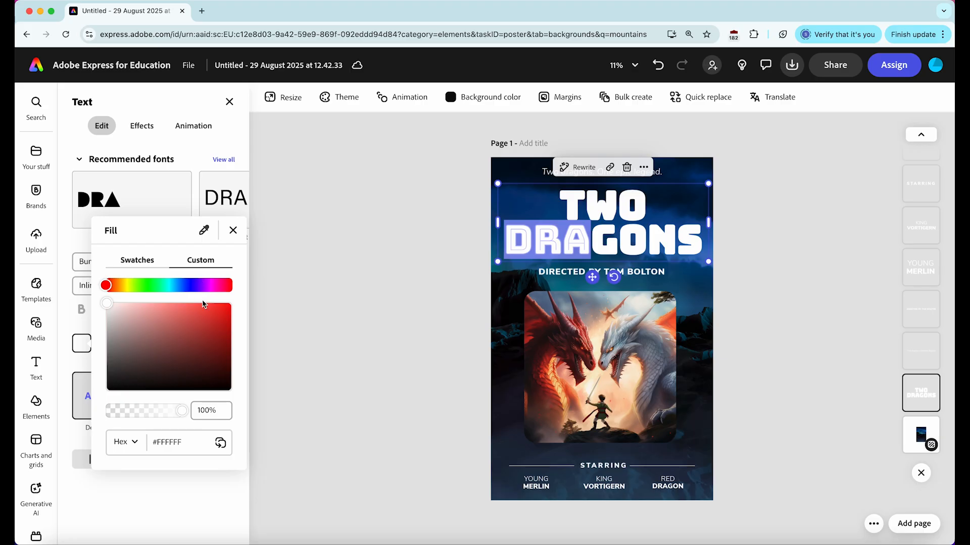
drag(172, 327, 208, 311)
Step: Apply the same red fill to the letter "T" of "TWO" in the poster title
click(583, 211)
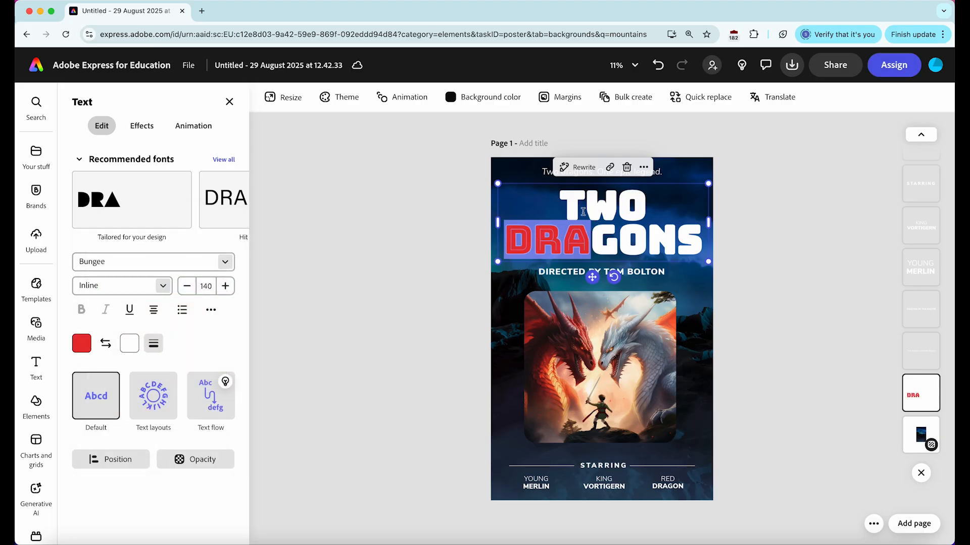
click(583, 212)
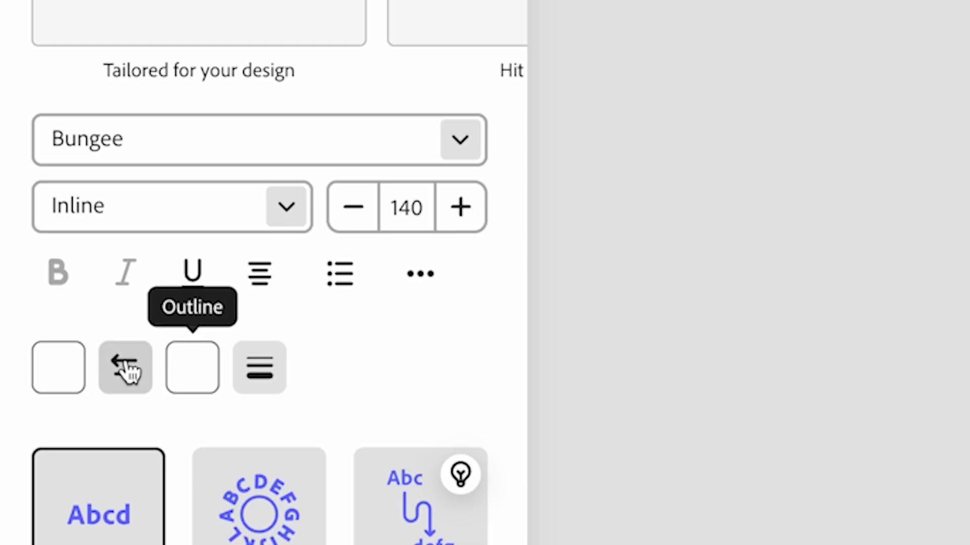
click(73, 376)
click(361, 304)
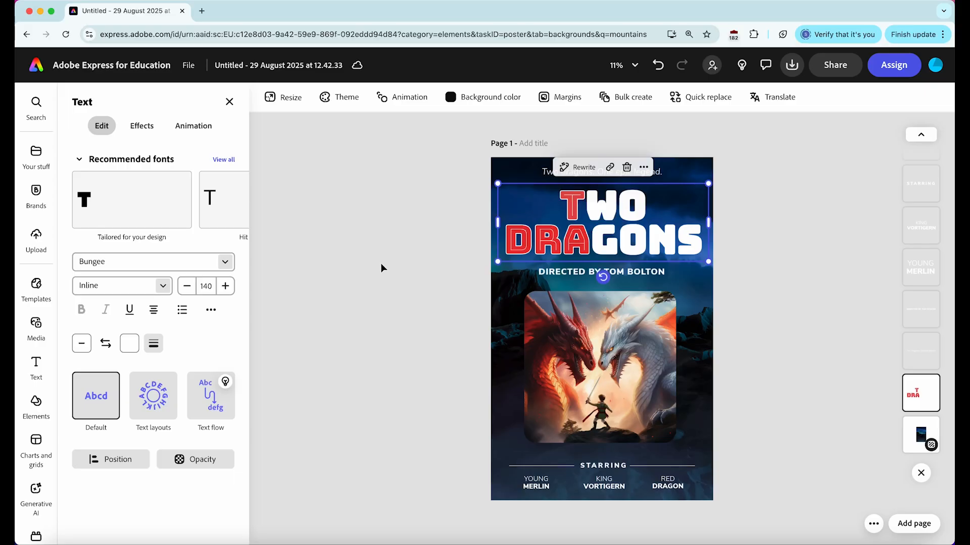
click(381, 263)
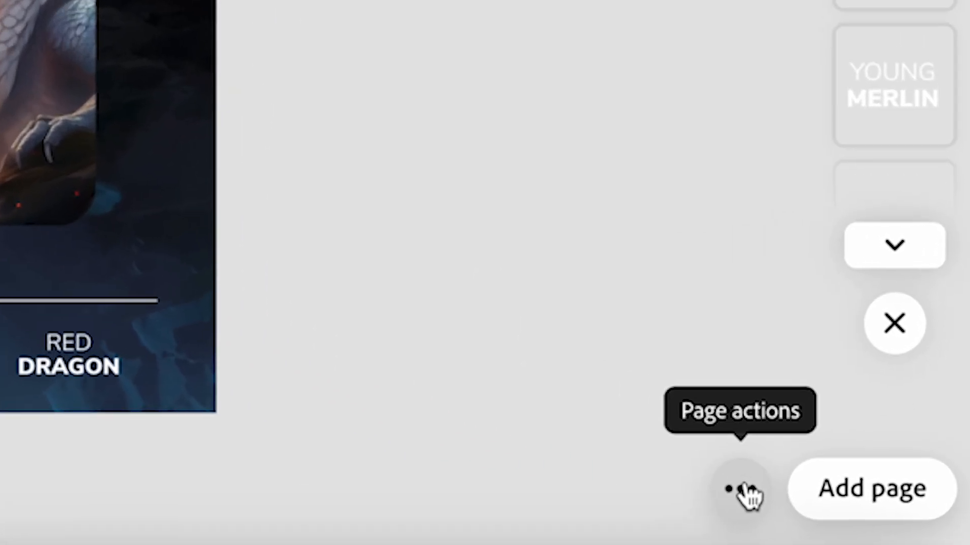
Step: Duplicate the poster page and delete the tagline, the title and the director credit from the copy
click(875, 524)
click(688, 335)
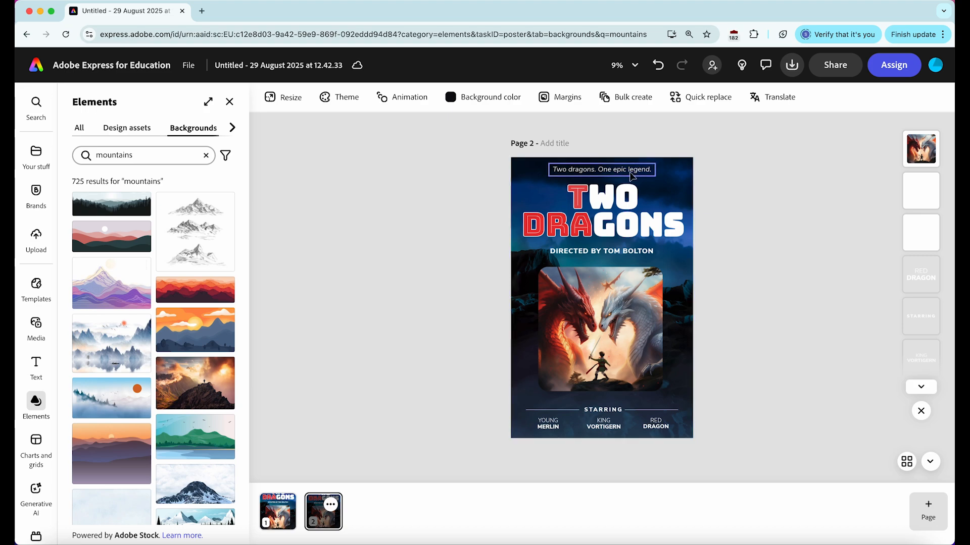
click(632, 174)
key(Delete)
click(633, 191)
key(Delete)
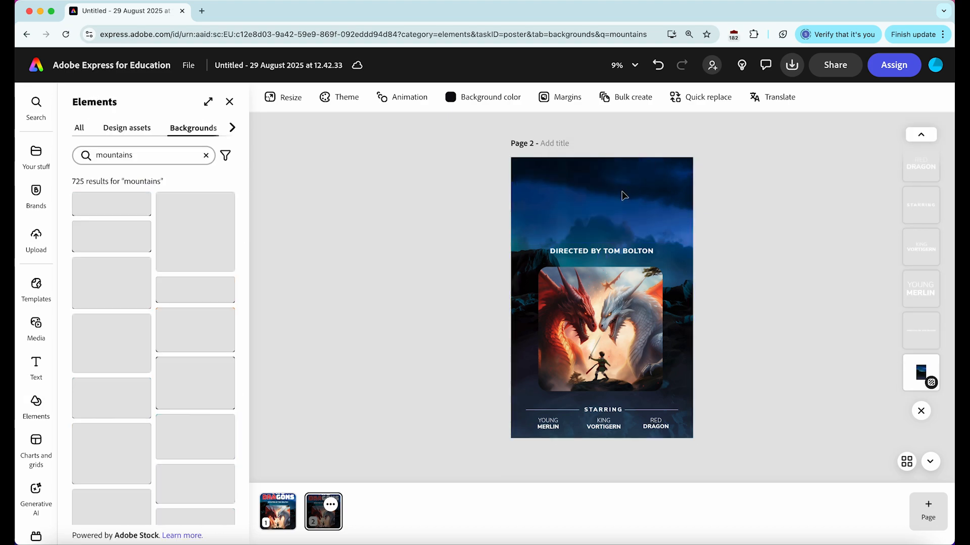
click(610, 249)
key(Delete)
Step: Delete the dragon image and the whole STARRING cast block from page 2, keeping only the mountain background
click(602, 293)
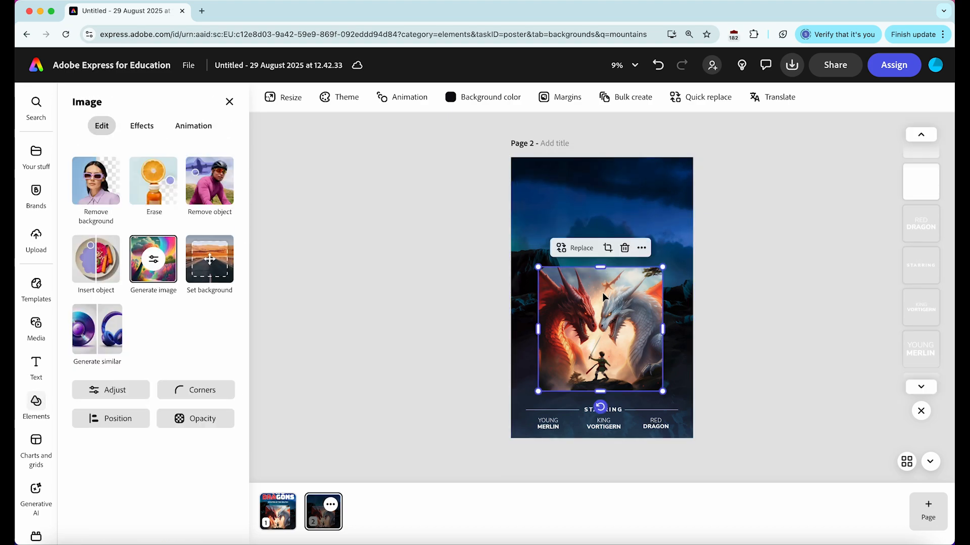
key(Delete)
drag(493, 373, 849, 474)
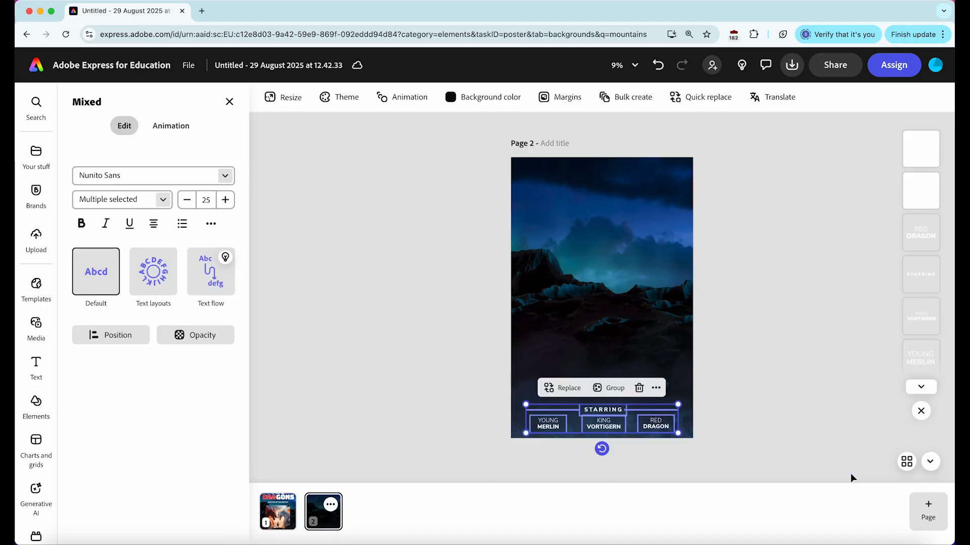
key(Delete)
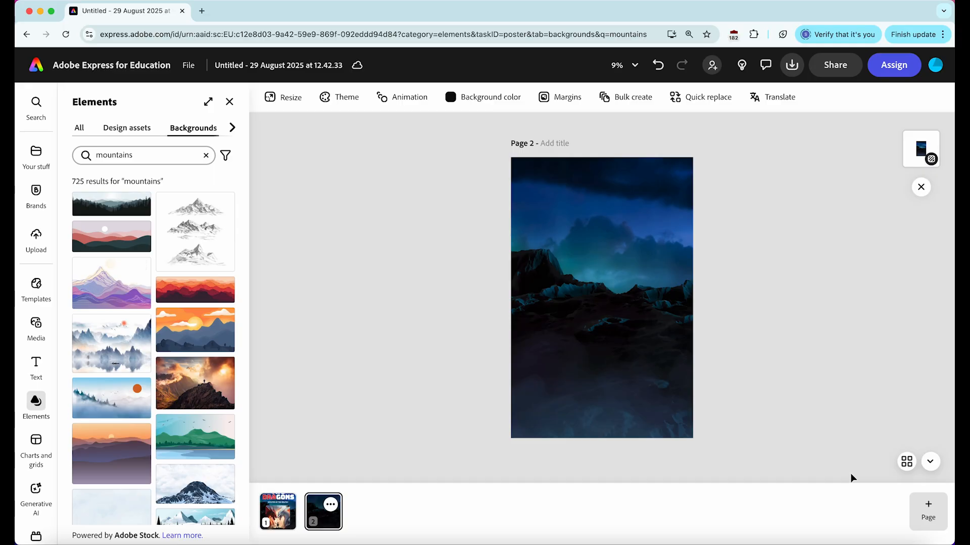
Step: Add a new text box to the empty mountain background on page 2
click(36, 368)
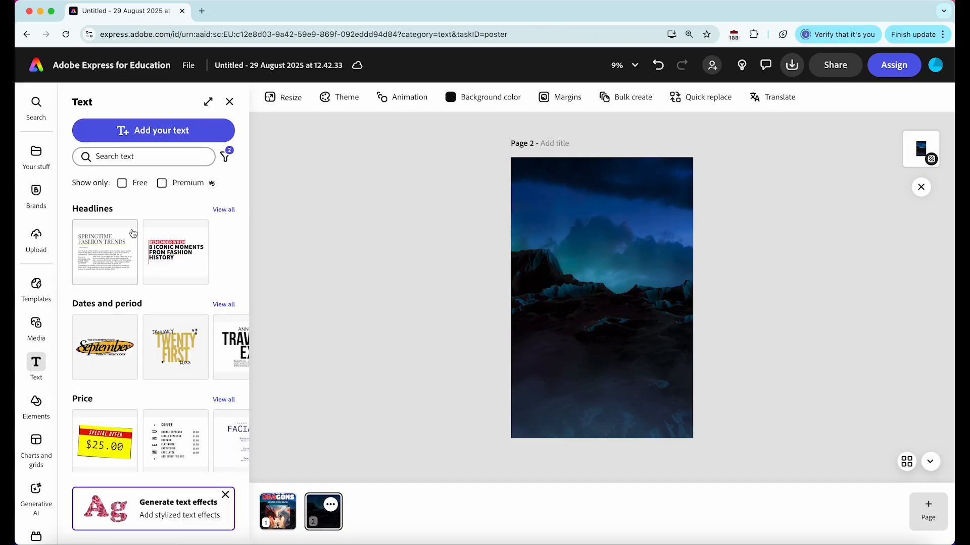
click(162, 140)
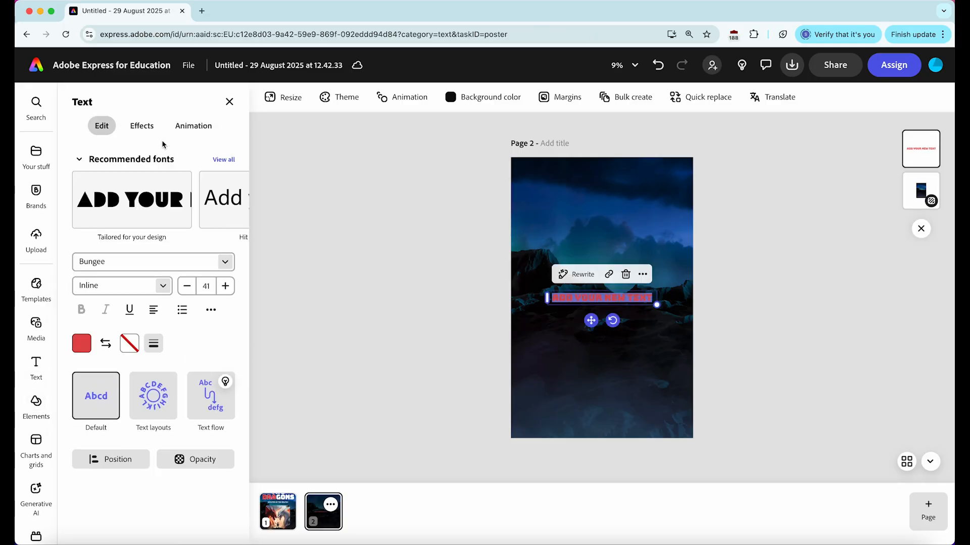